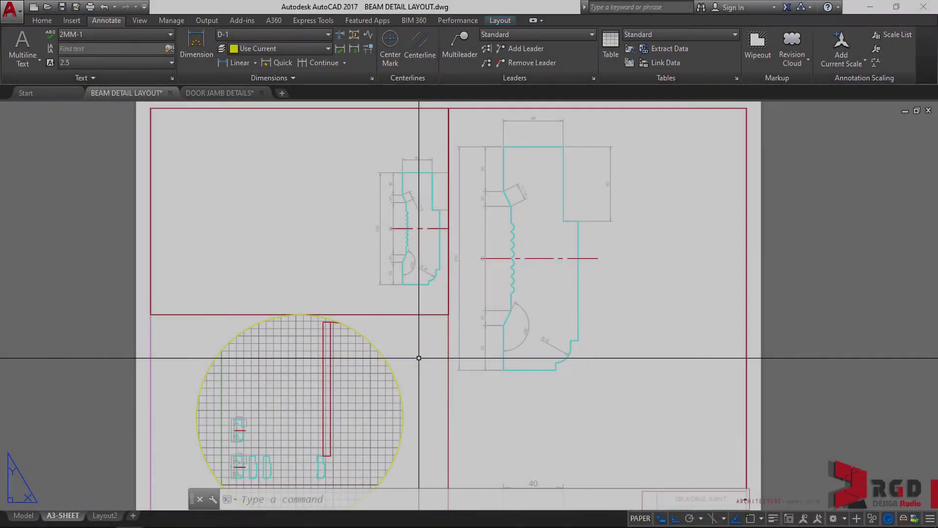
Step: Set the linetype scale (LTS) to 0.5, then set it back to 1
text(LTS)
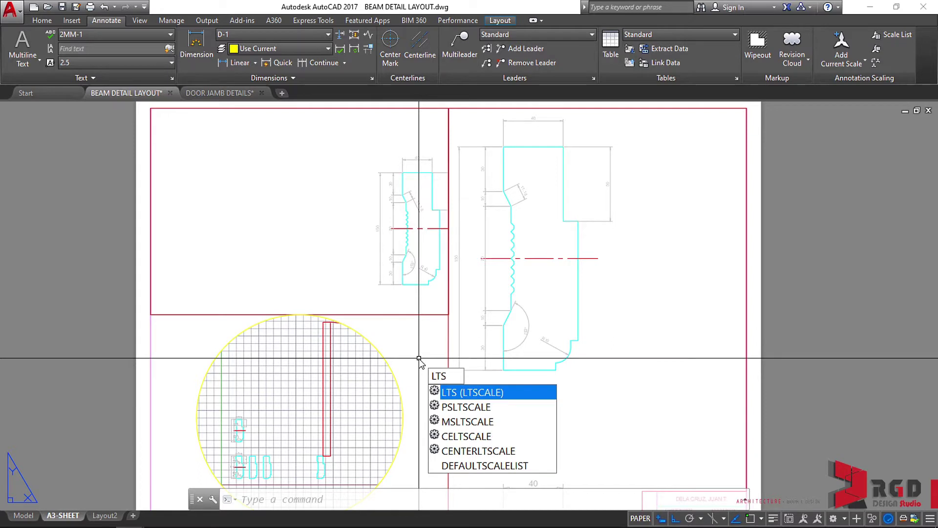
key(Return)
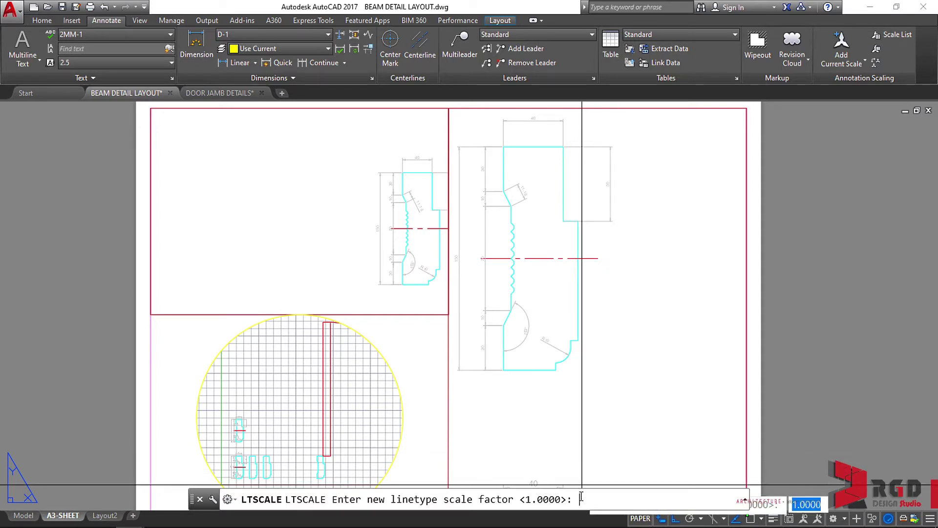
text(.5)
key(Return)
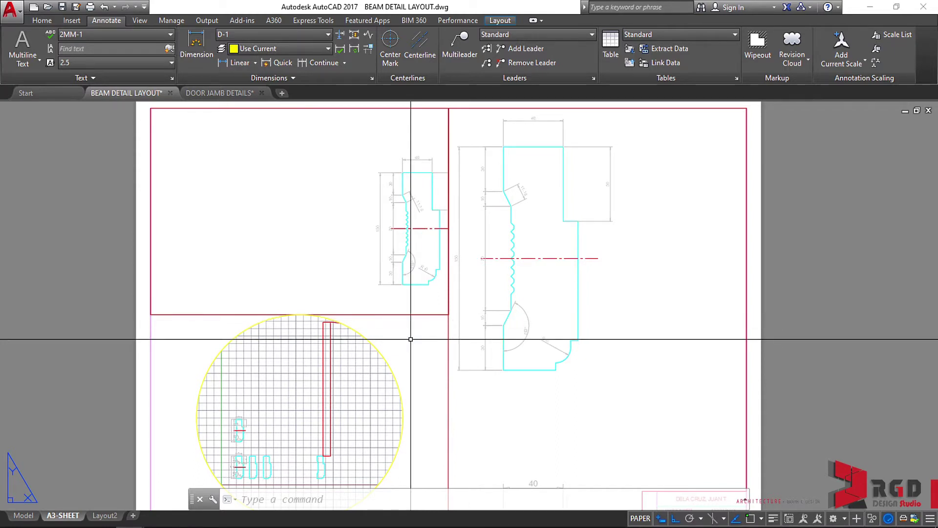
text(LTS)
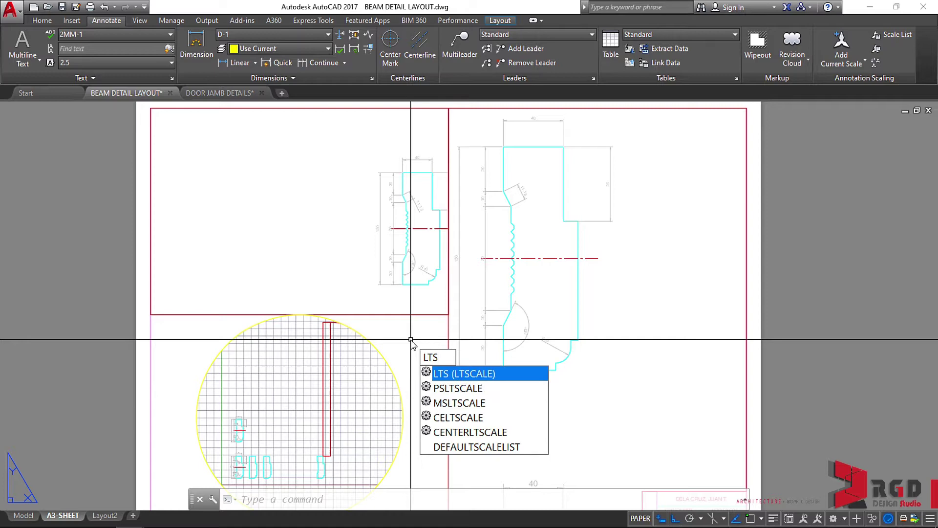
key(Return)
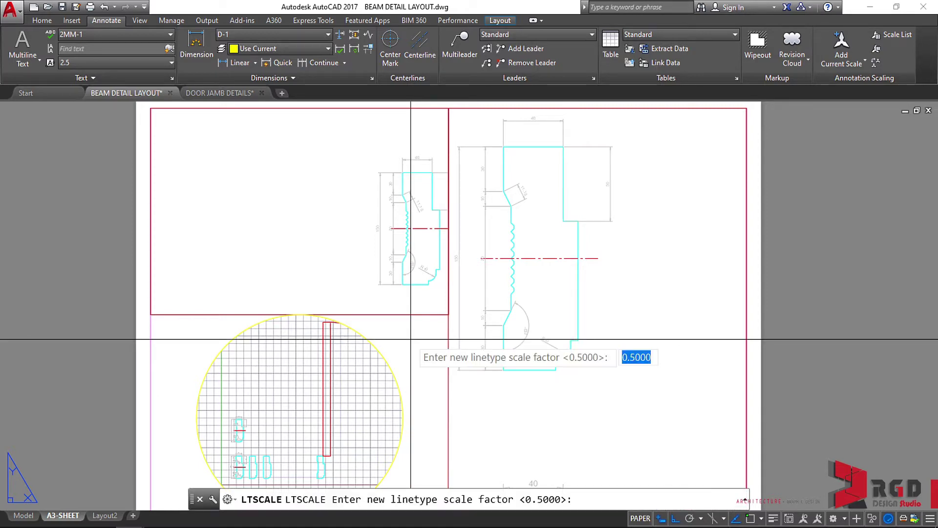
text(1)
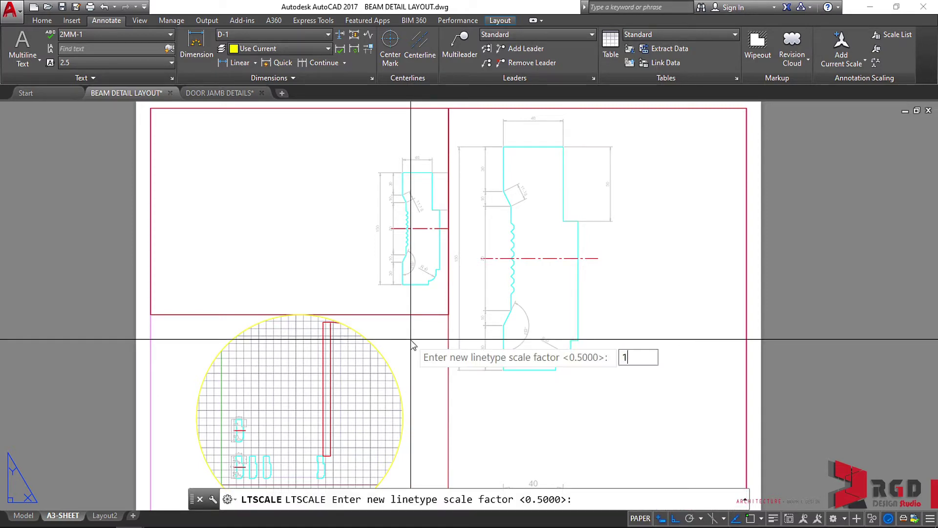
key(Return)
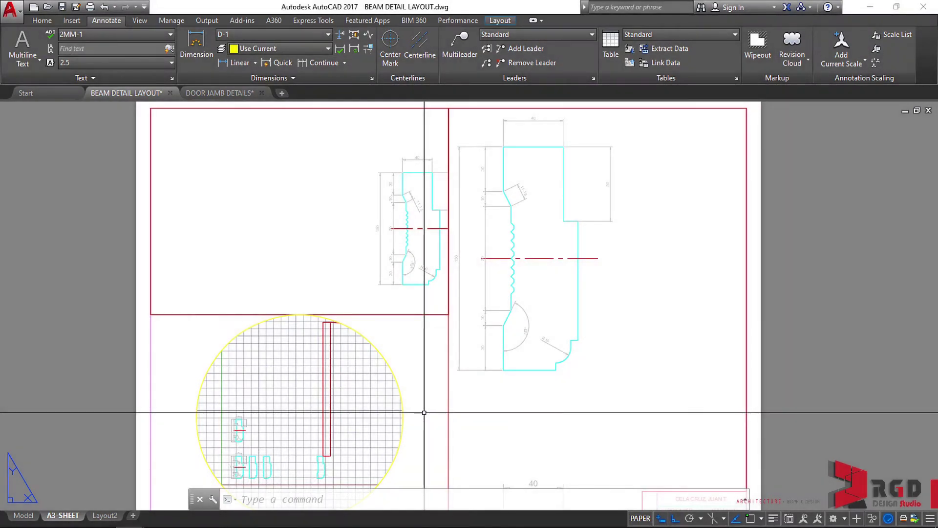
Step: Preview the A3 sheet's plot and zoom in on the beam details
key(ctrl+p)
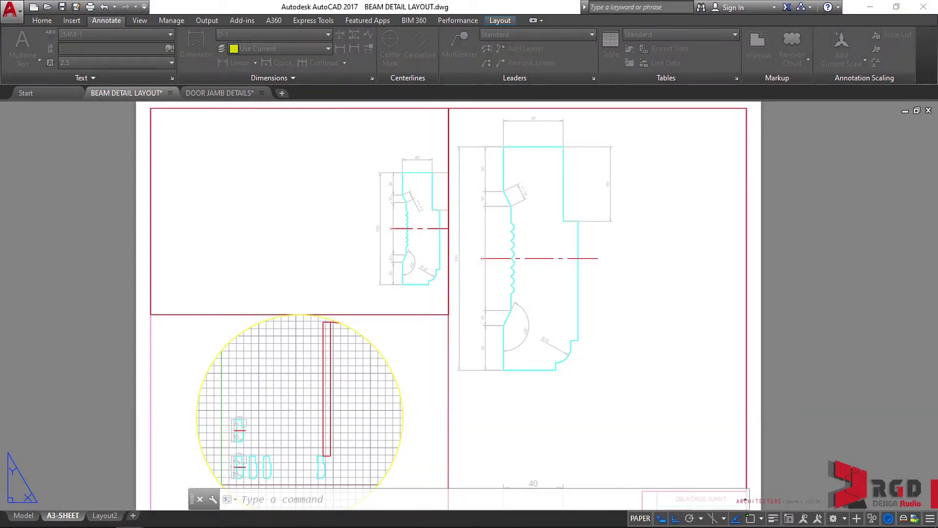
click(288, 413)
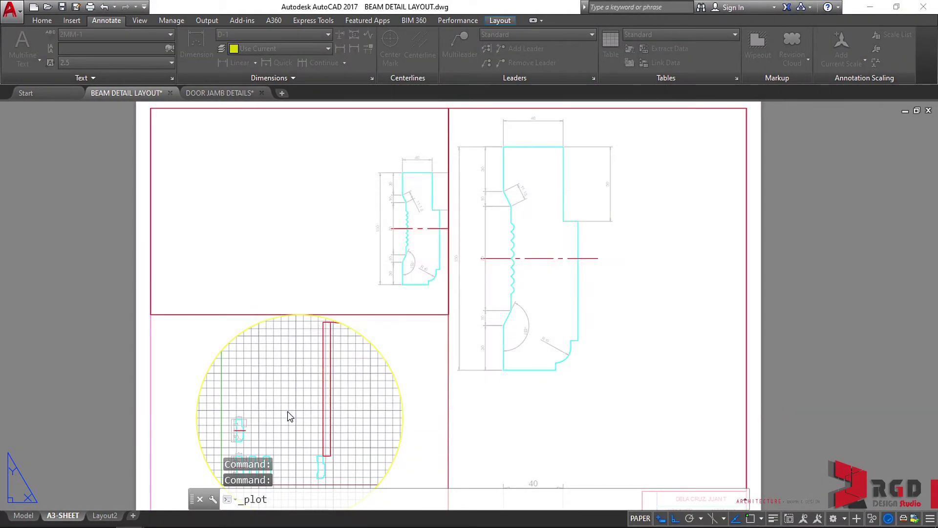
scroll(450, 186, up, 6)
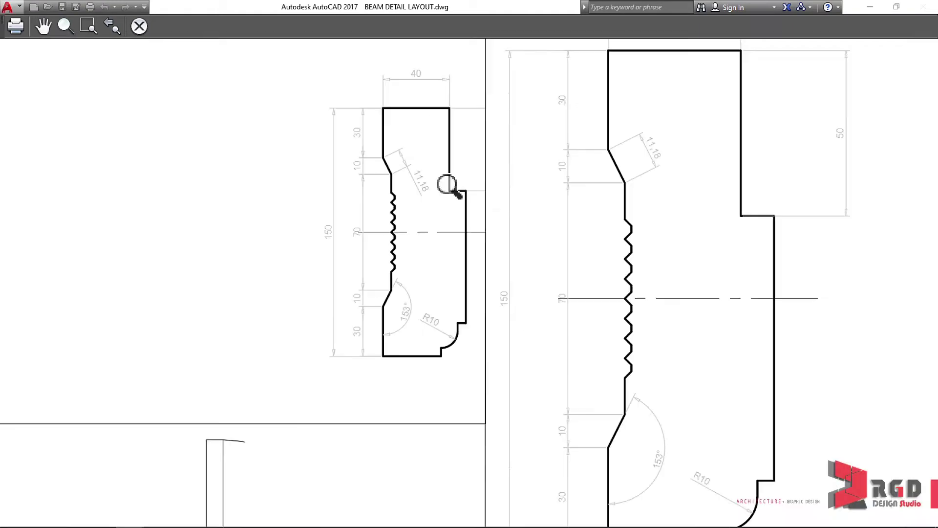
scroll(562, 191, down, 6)
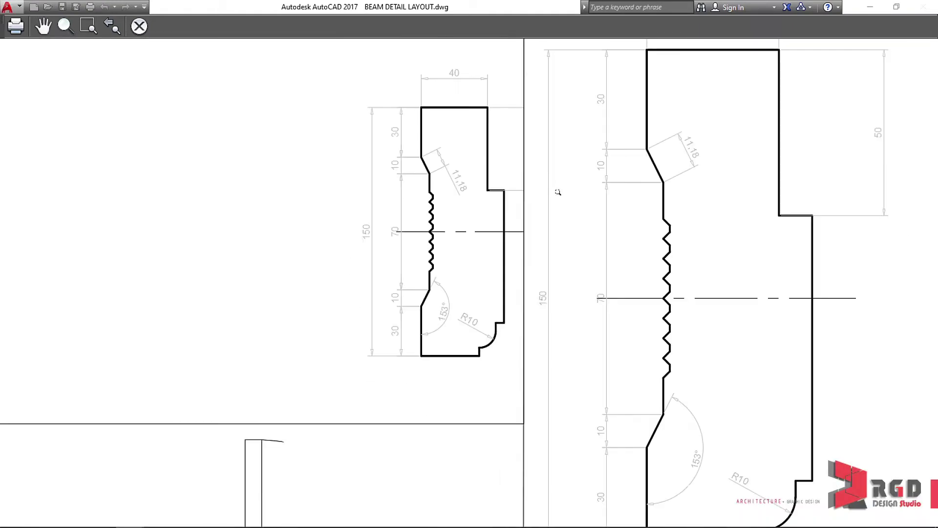
middle_drag(561, 174, 509, 211)
scroll(479, 194, up, 2)
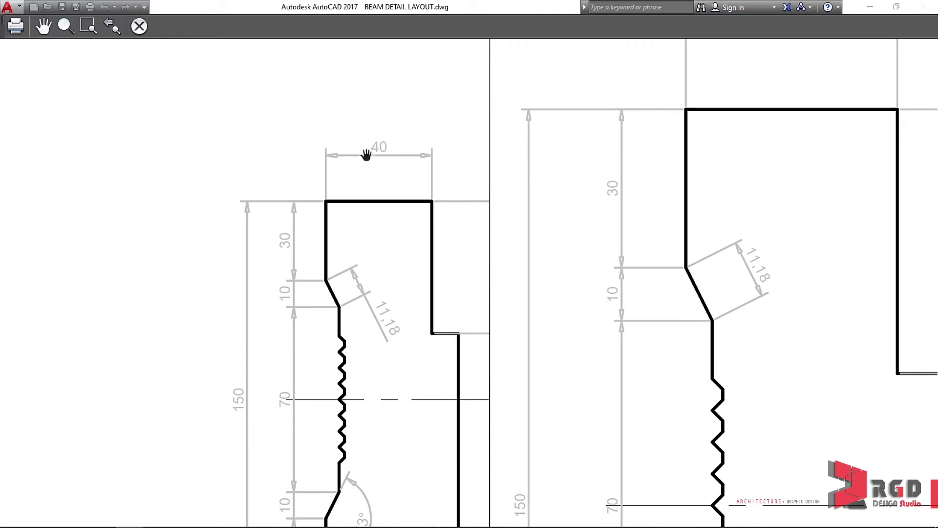
scroll(394, 195, down, 3)
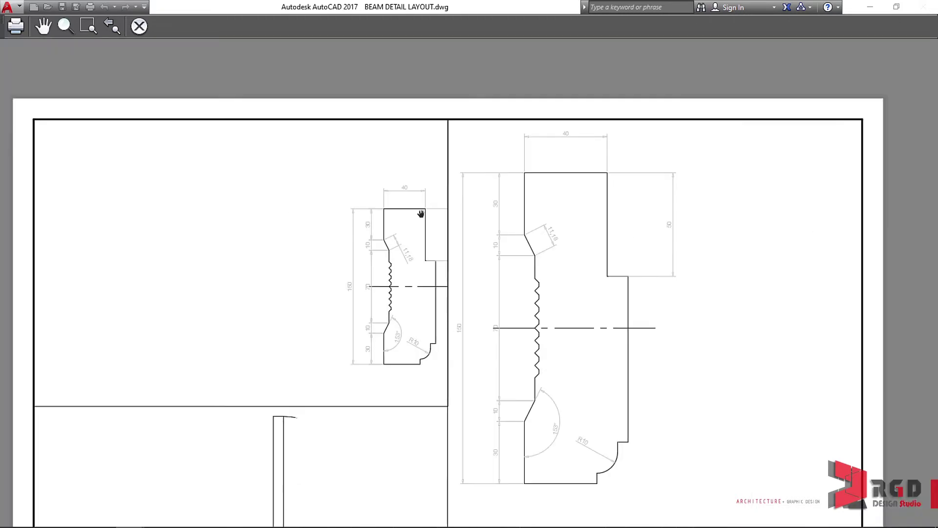
scroll(421, 243, up, 3)
scroll(440, 310, down, 1)
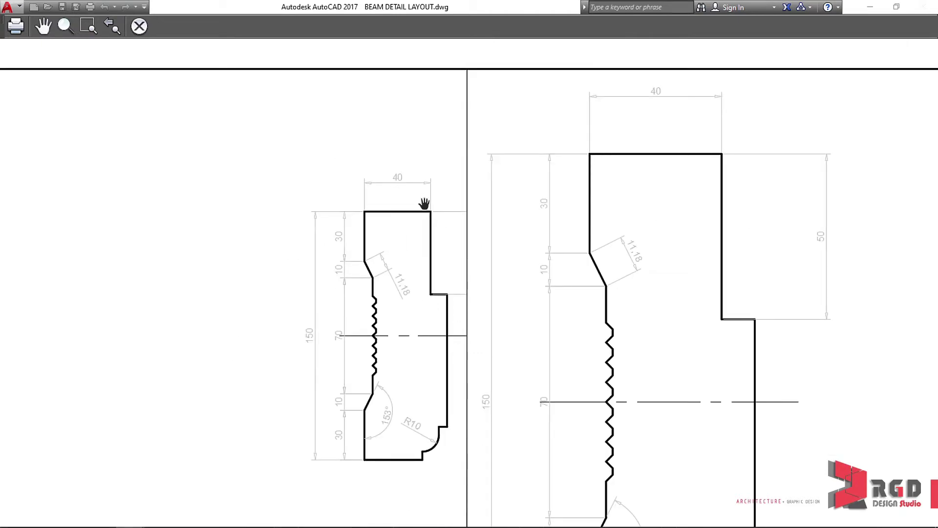
Step: In the RGD.ctb plot style table, give Color 9 a 0.0900 mm lineweight and save
click(139, 27)
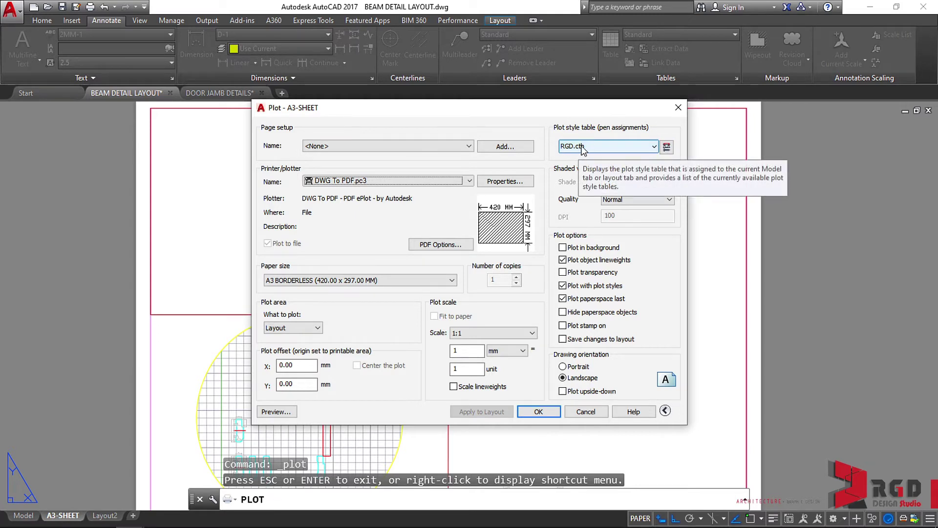
click(667, 147)
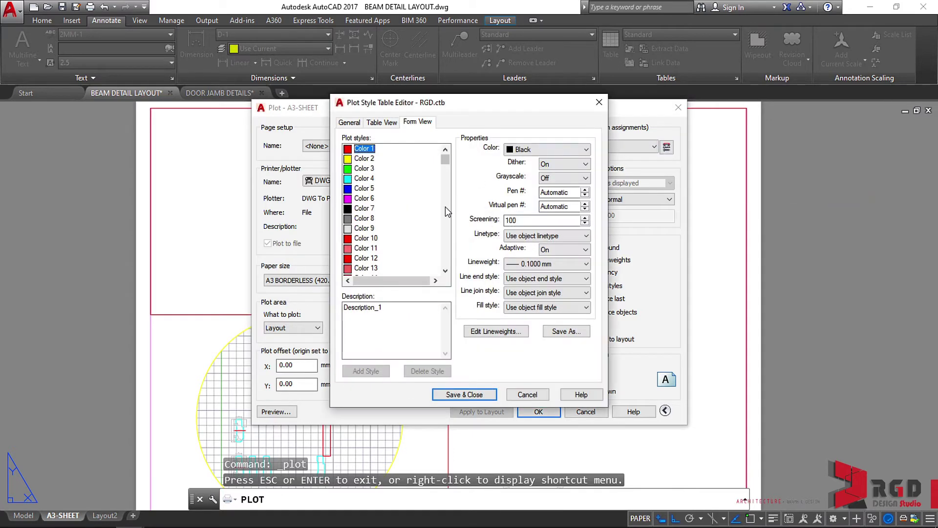
click(364, 228)
drag(506, 104, 283, 123)
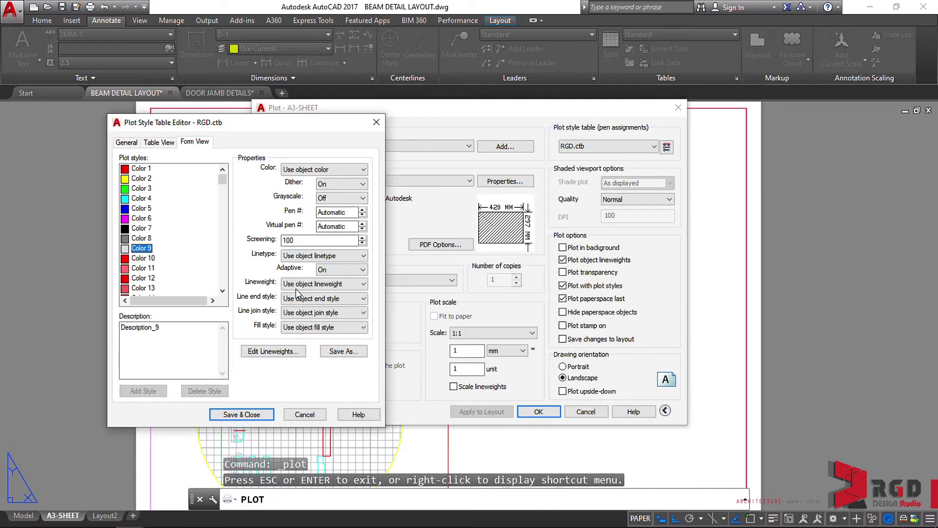
click(355, 285)
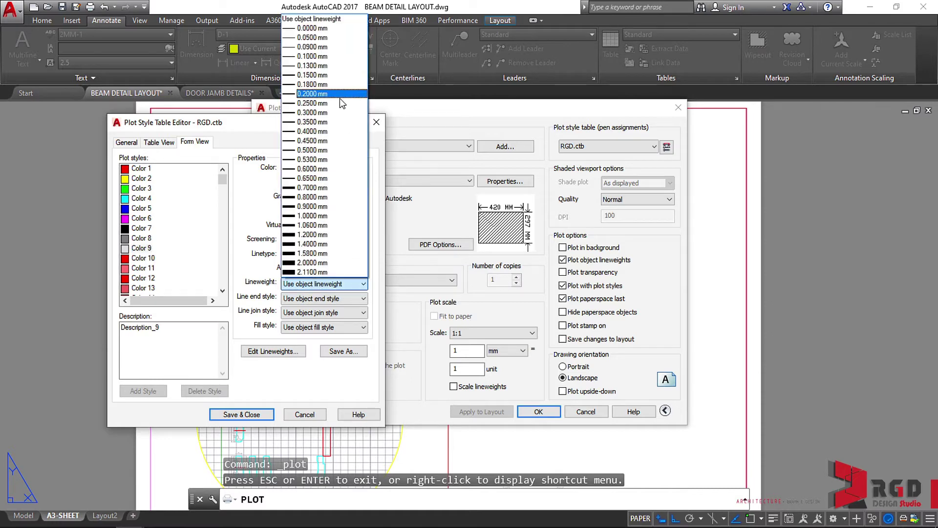
click(325, 48)
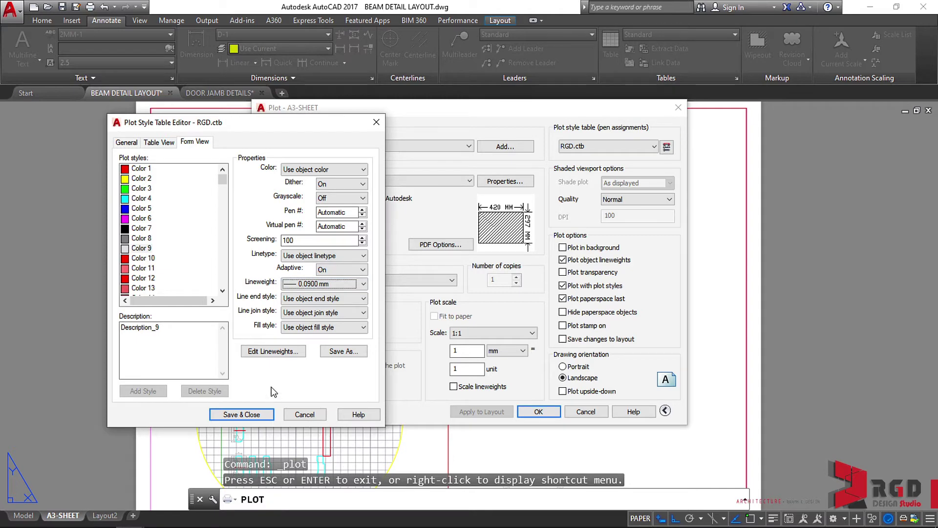
click(249, 415)
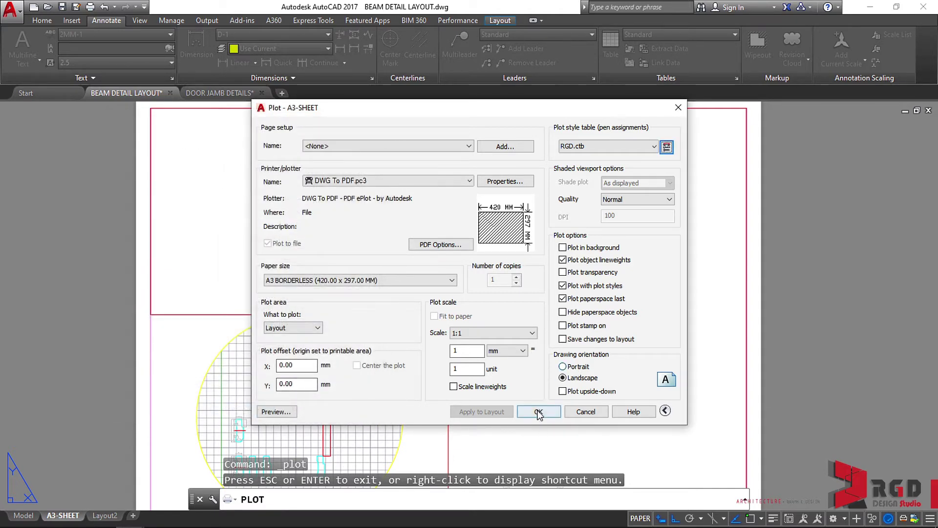
click(269, 413)
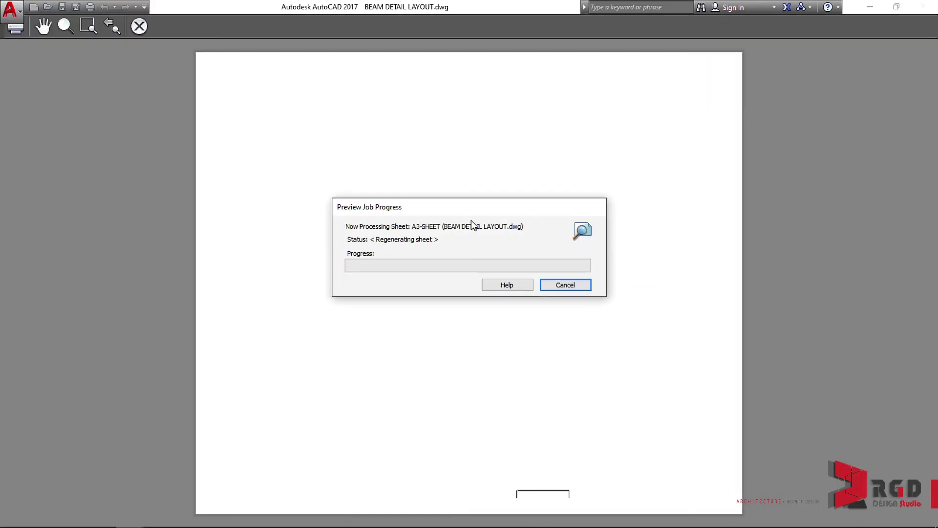
scroll(464, 157, up, 5)
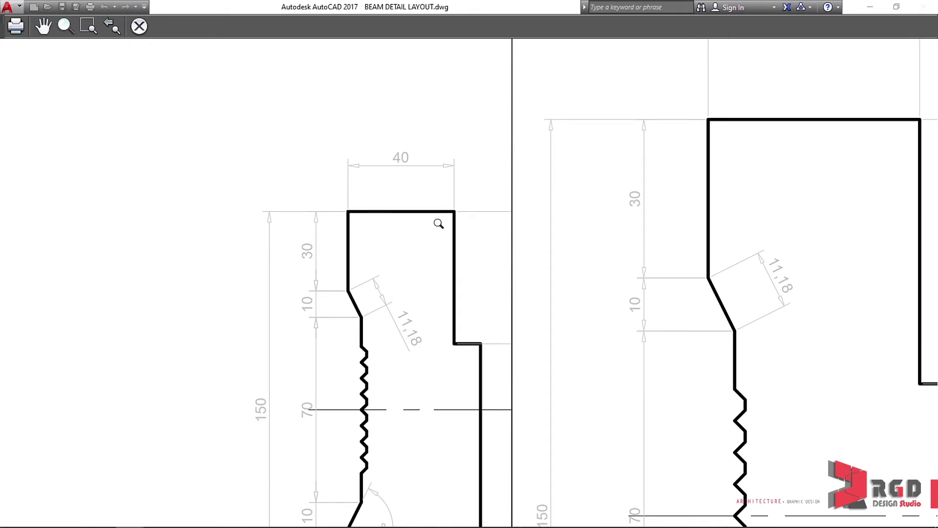
scroll(440, 223, down, 3)
middle_drag(503, 338, 348, 350)
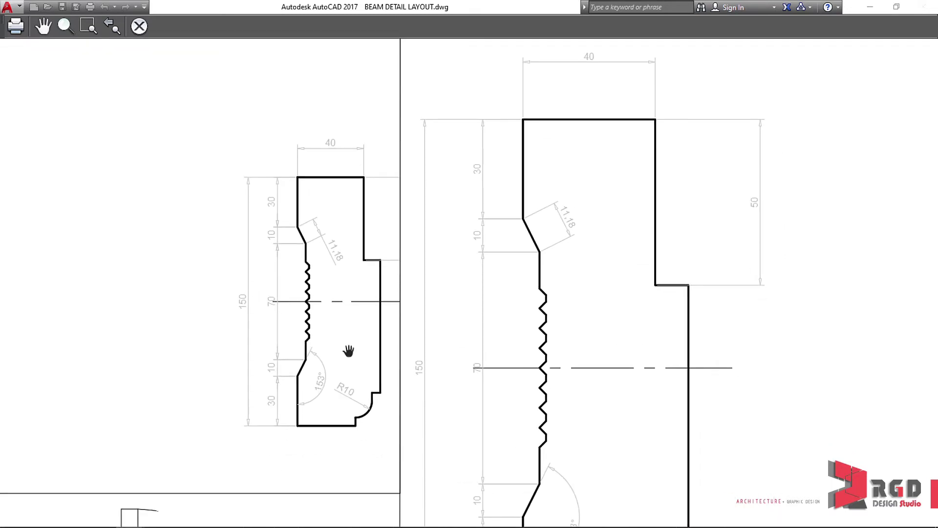
key(Escape)
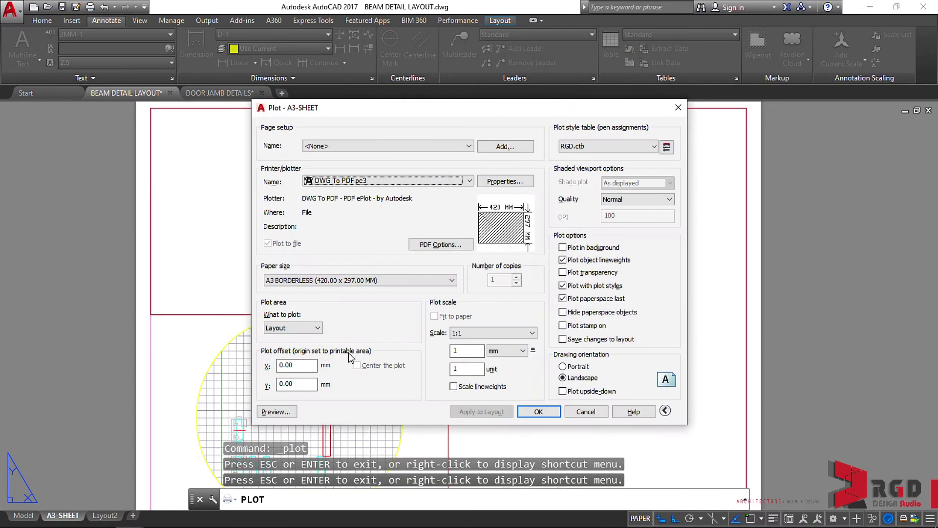
Step: Cancel the plot and open Layer Properties (LA), enlarged to list every layer
key(Escape)
text(la)
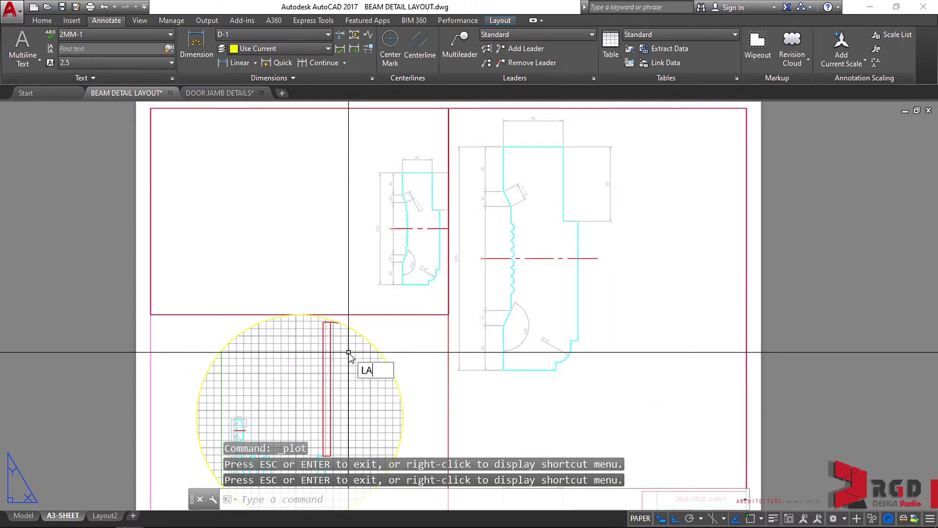
key(Return)
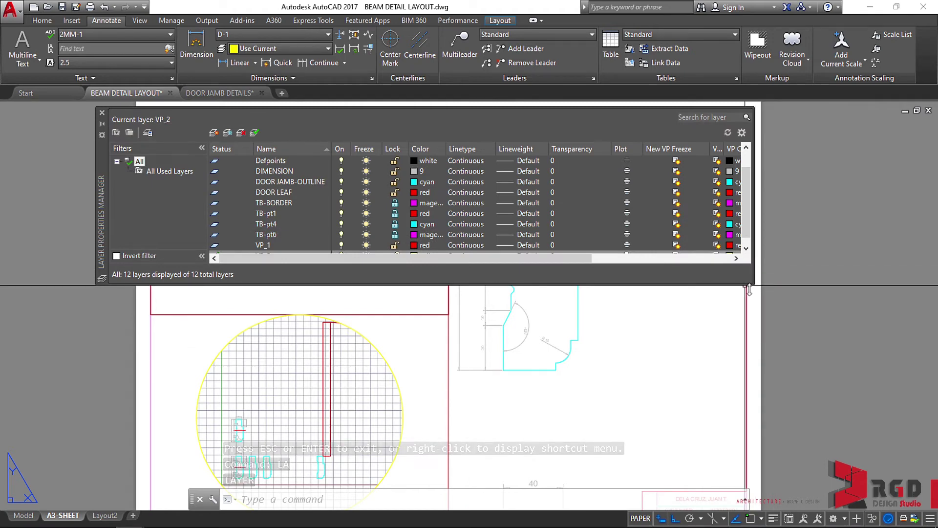
drag(750, 285, 775, 409)
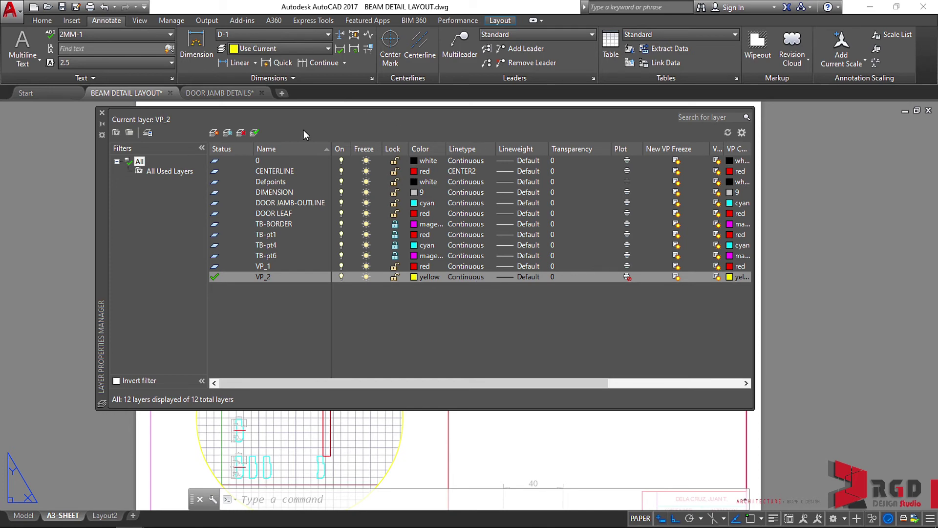
Step: Switch off the top-left viewport with MVIEW OFF, hiding the smaller beam detail
click(102, 112)
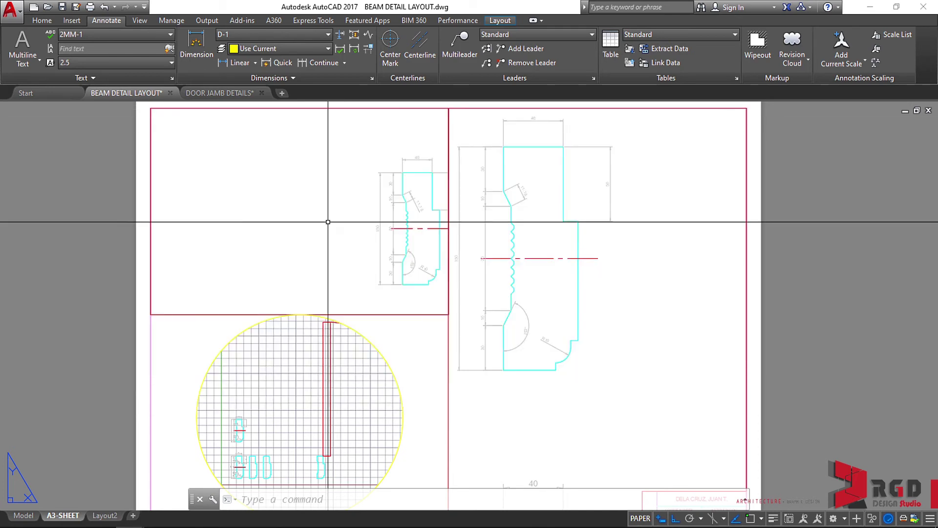
text(MV)
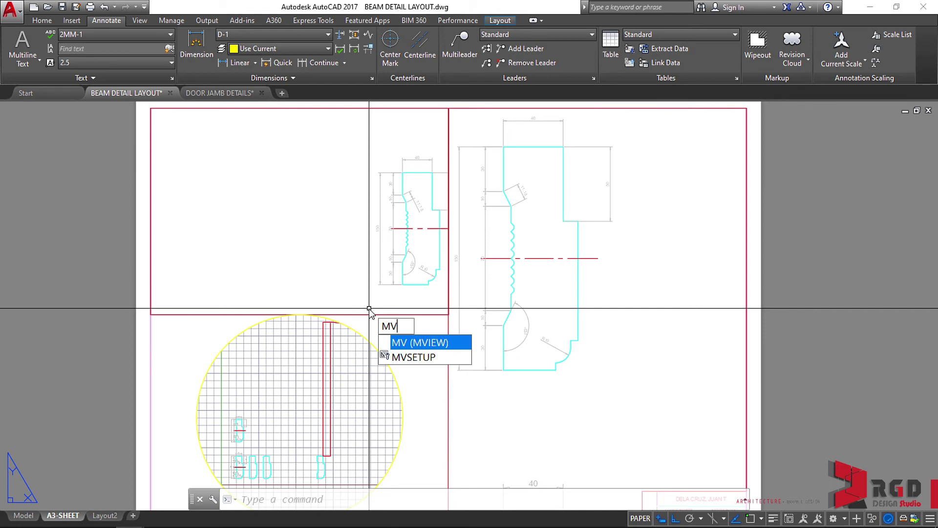
key(Return)
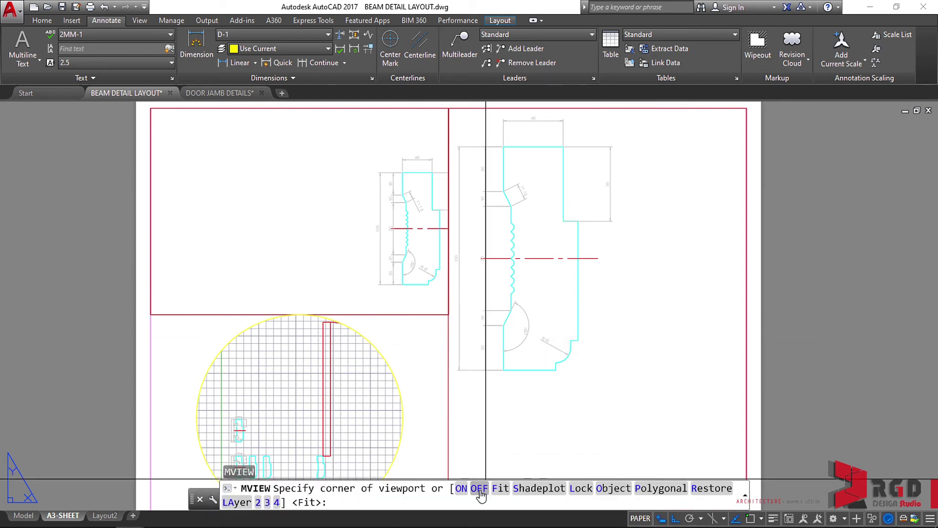
click(482, 488)
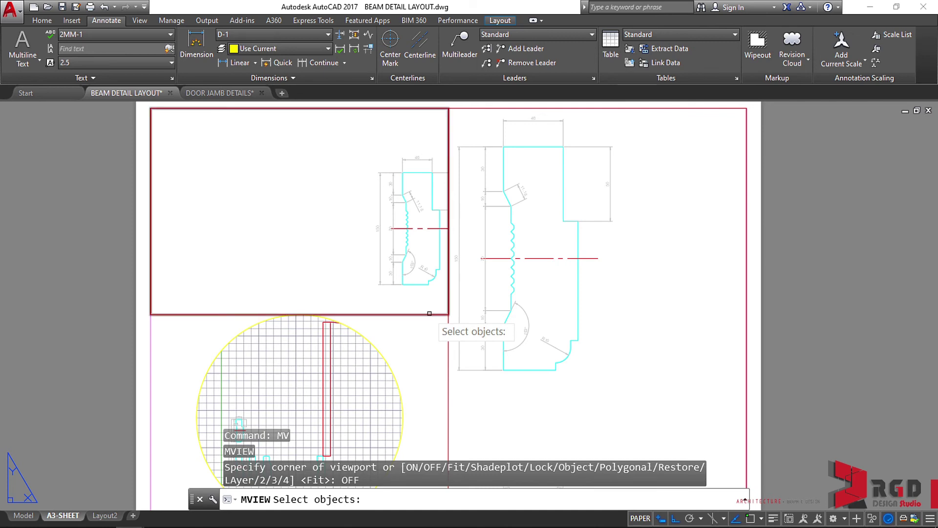
click(430, 314)
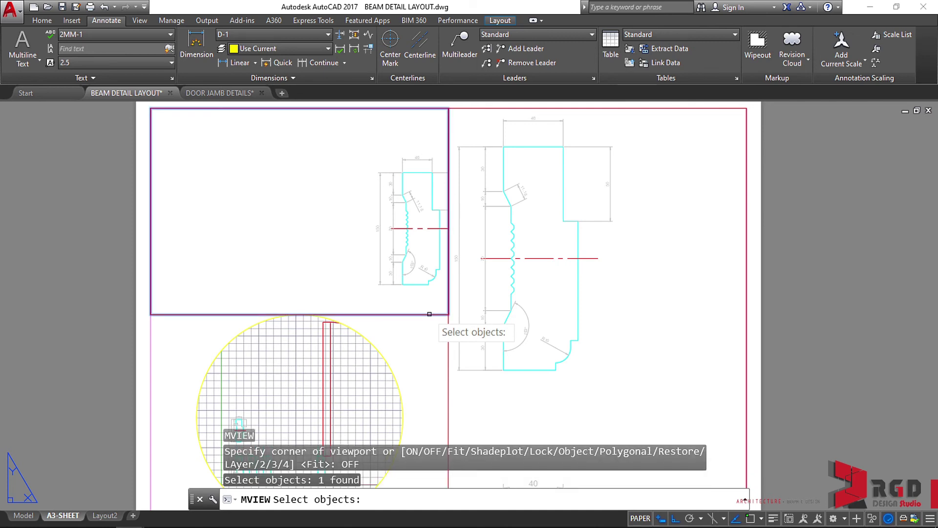
key(Return)
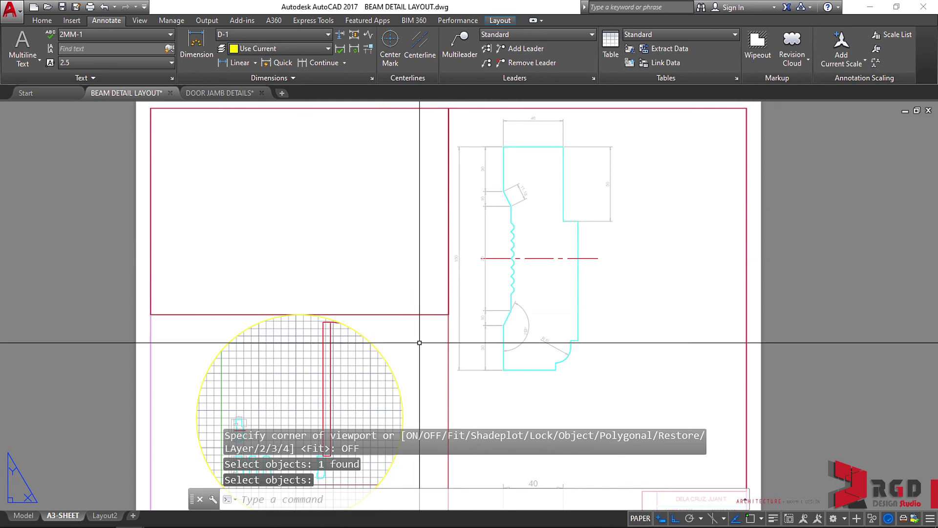
Step: Turn the top-left viewport back on with MVIEW ON
text(mv)
key(Return)
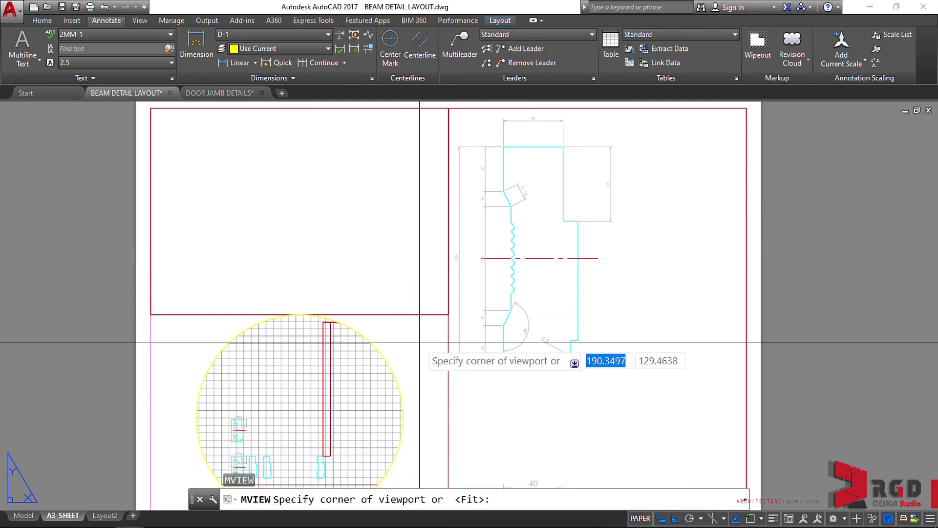
click(461, 487)
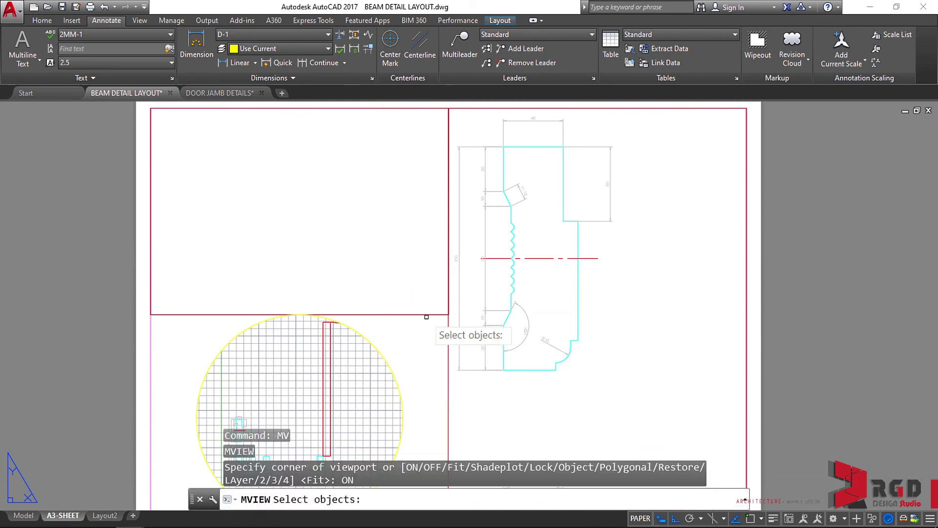
click(435, 314)
key(Return)
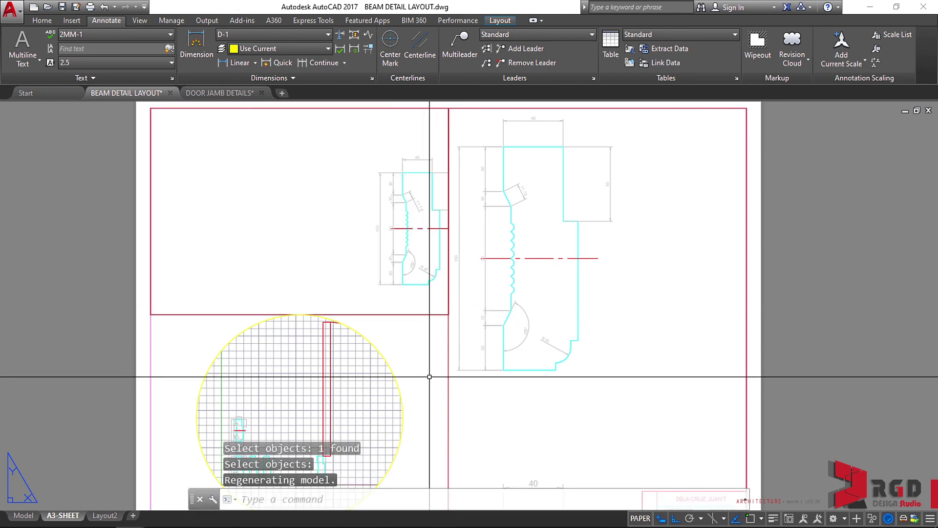
Step: Start the MVIEW Shadeplot option and cancel it without changing anything
key(Return)
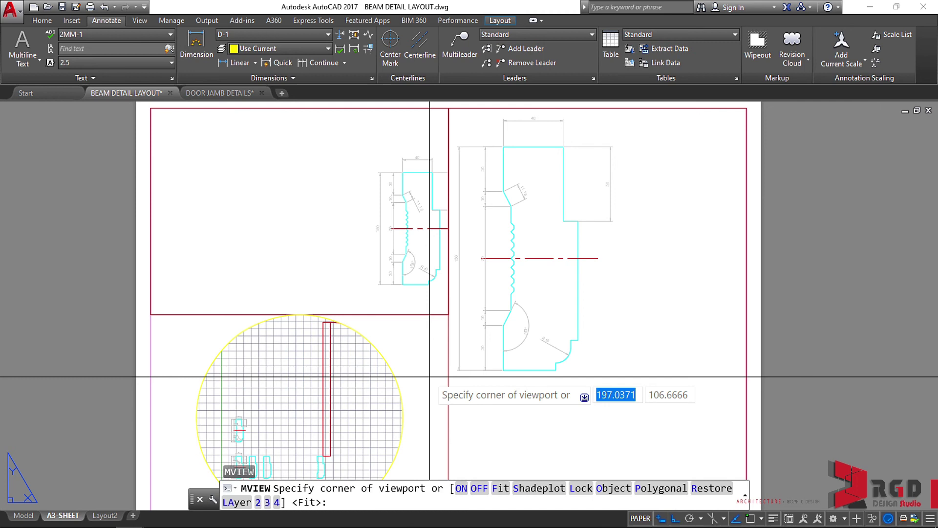
click(539, 493)
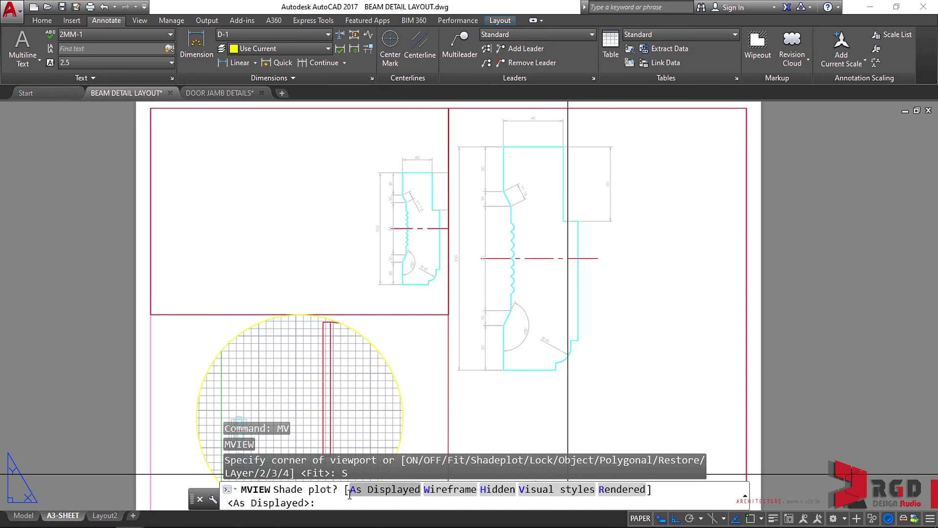
key(Down)
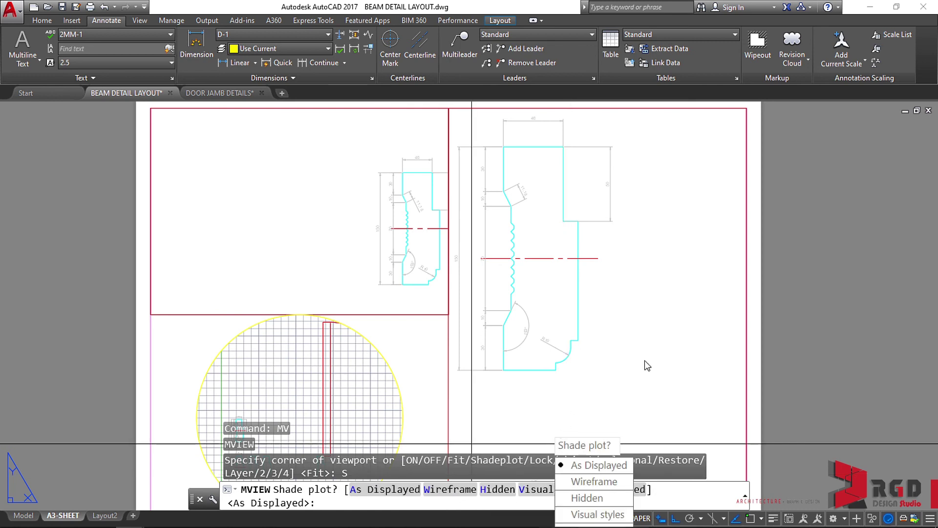
key(Escape)
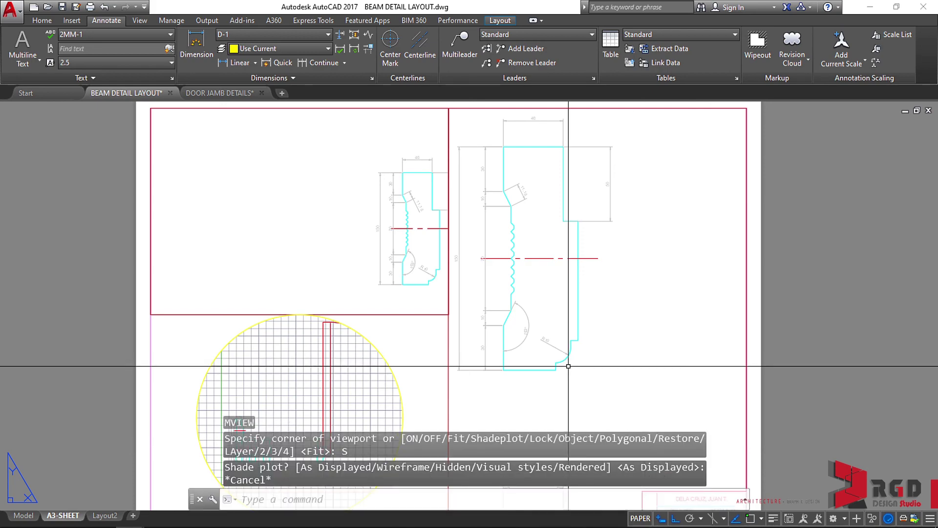